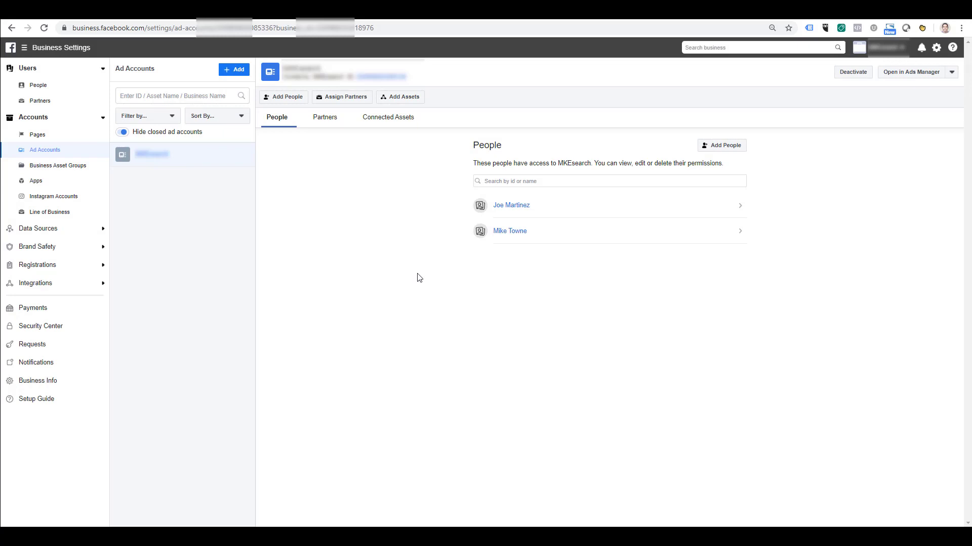
# Go from the business tools menu to Business Settings > Data Sources > Pixels.
pyautogui.click(24, 48)
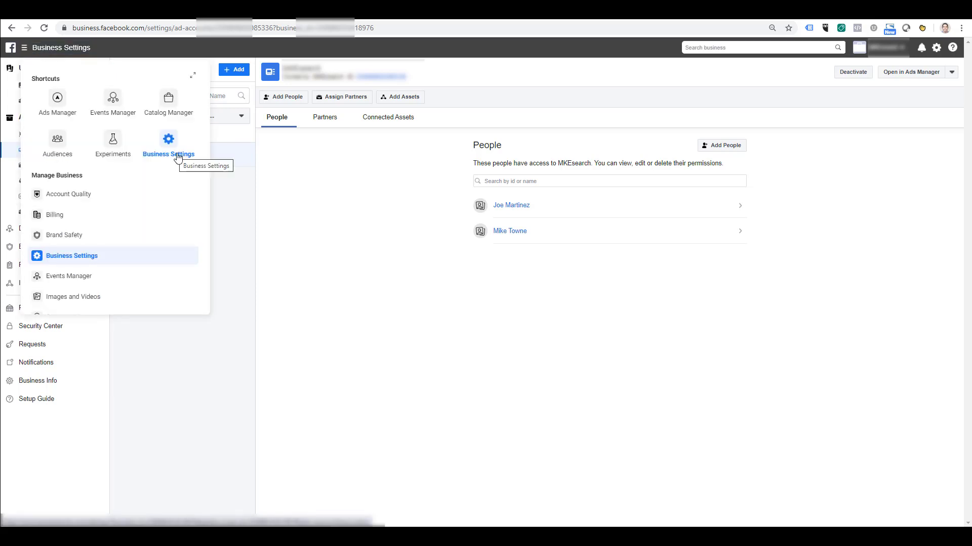
pyautogui.click(178, 157)
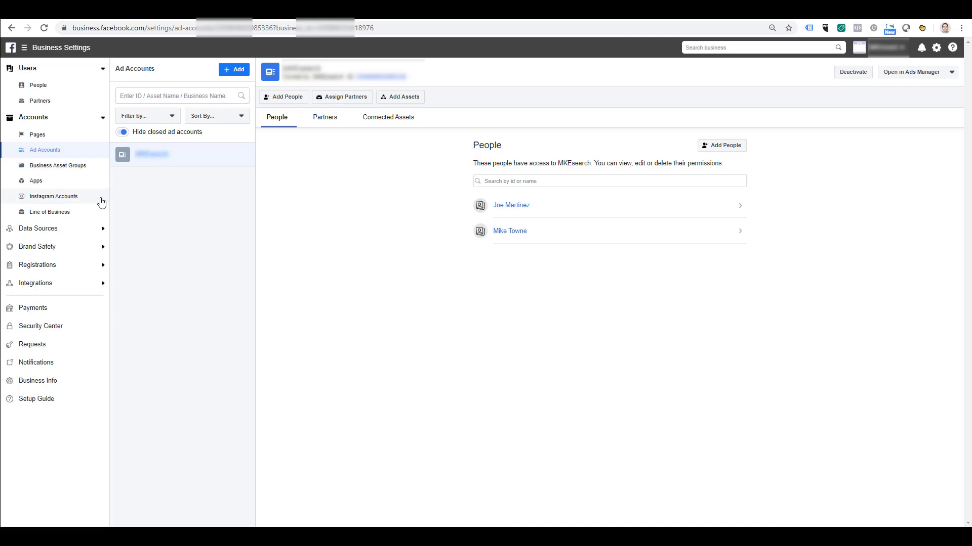
pyautogui.click(104, 230)
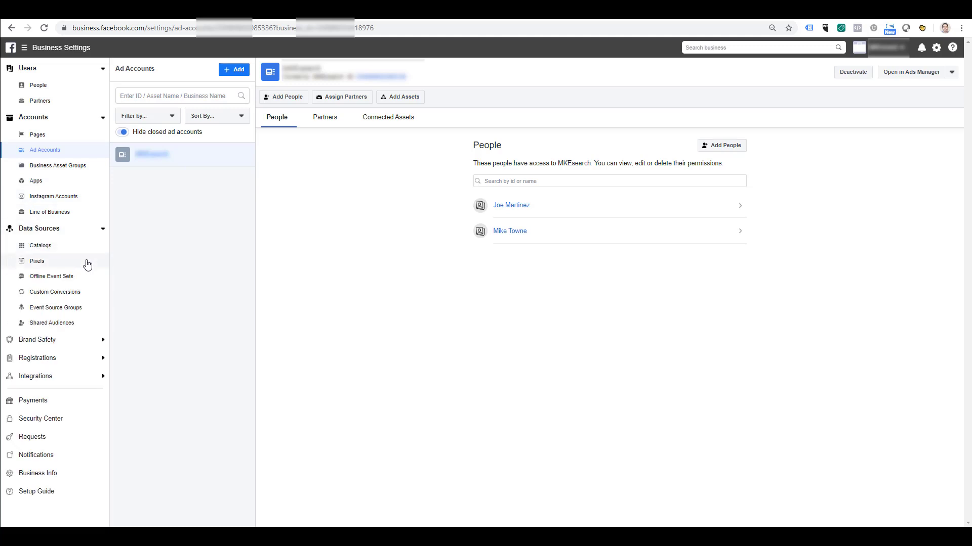
pyautogui.click(84, 262)
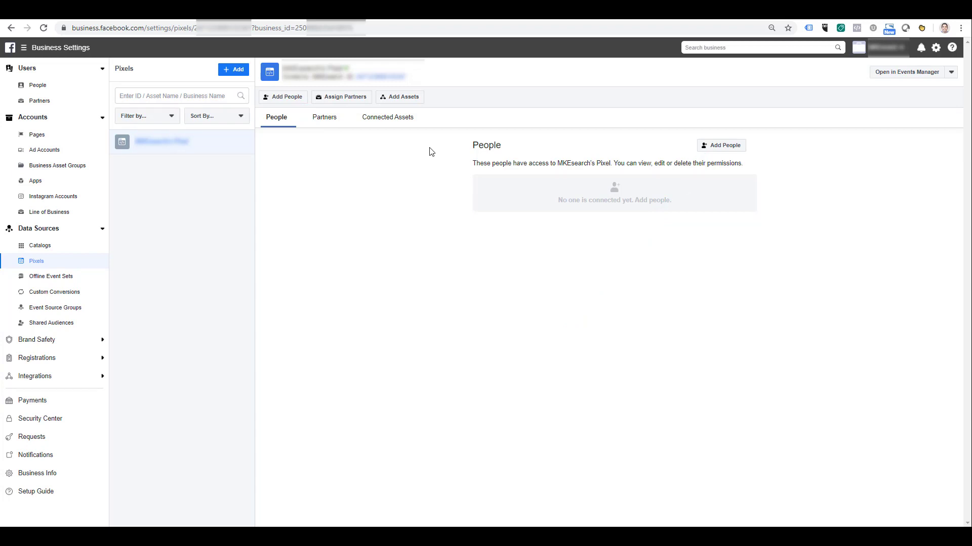
# Start assigning a partner to the pixel and select the partner's business_id in the address bar.
pyautogui.click(348, 99)
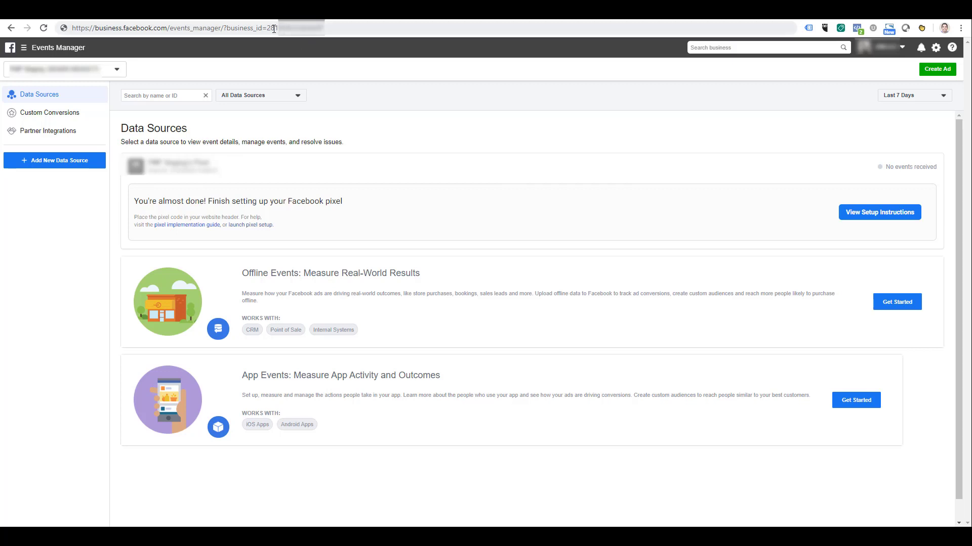
pyautogui.moveTo(267, 28); pyautogui.dragTo(440, 89)
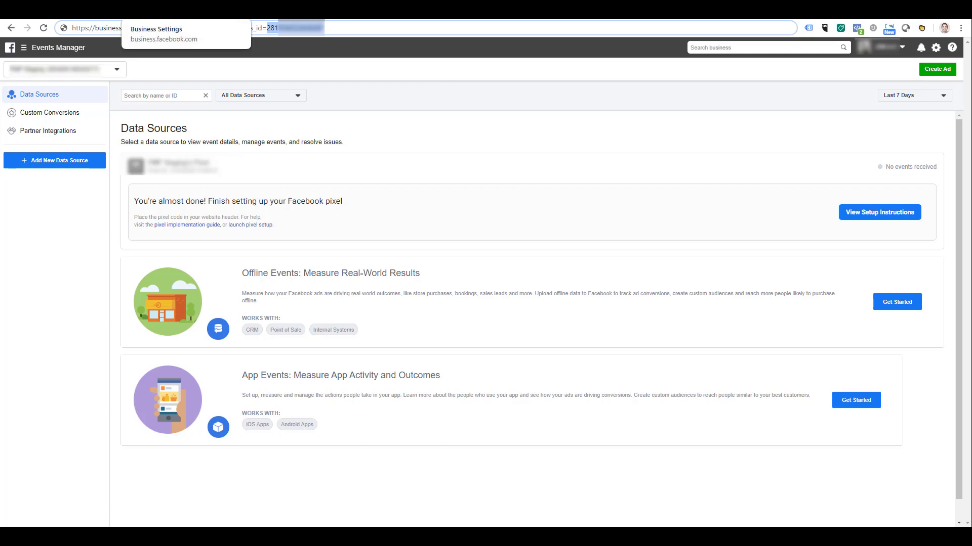
# Enter the partner's business ID and grant the partner Manage Pixel access instead of view-only.
pyautogui.click(152, 10)
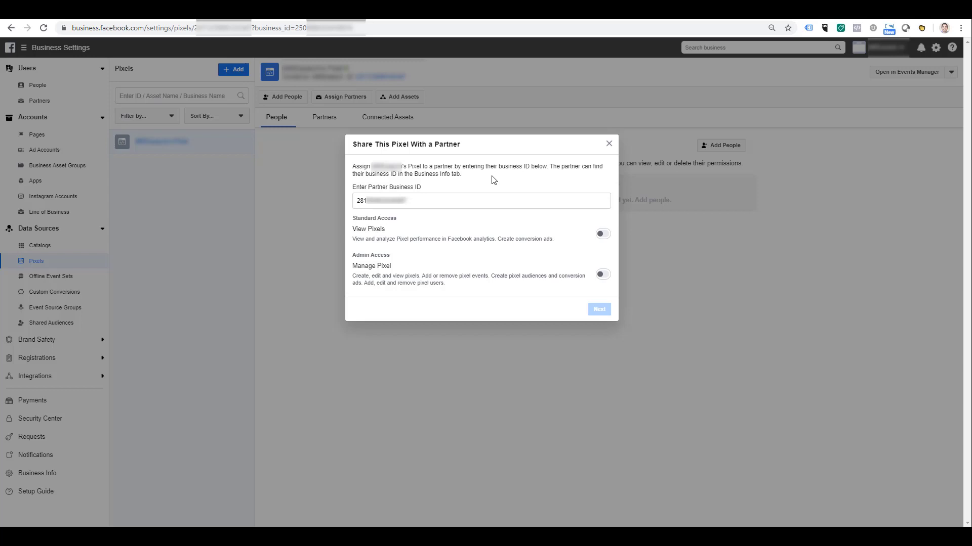
pyautogui.click(601, 234)
pyautogui.click(606, 236)
pyautogui.click(603, 275)
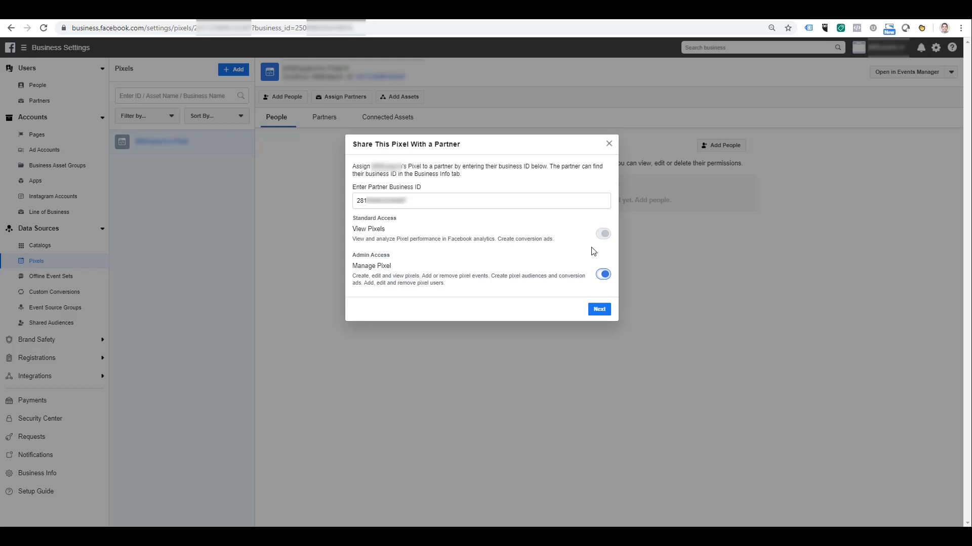
pyautogui.click(601, 311)
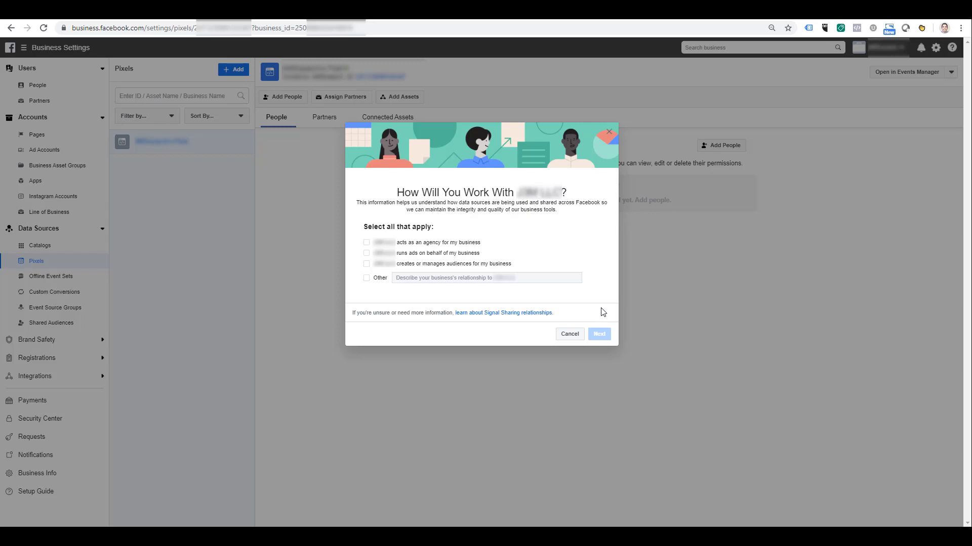
# Mark the partner as acting as an agency, accept the sharing terms, and send the request.
pyautogui.press('space')
pyautogui.click(602, 335)
pyautogui.click(600, 334)
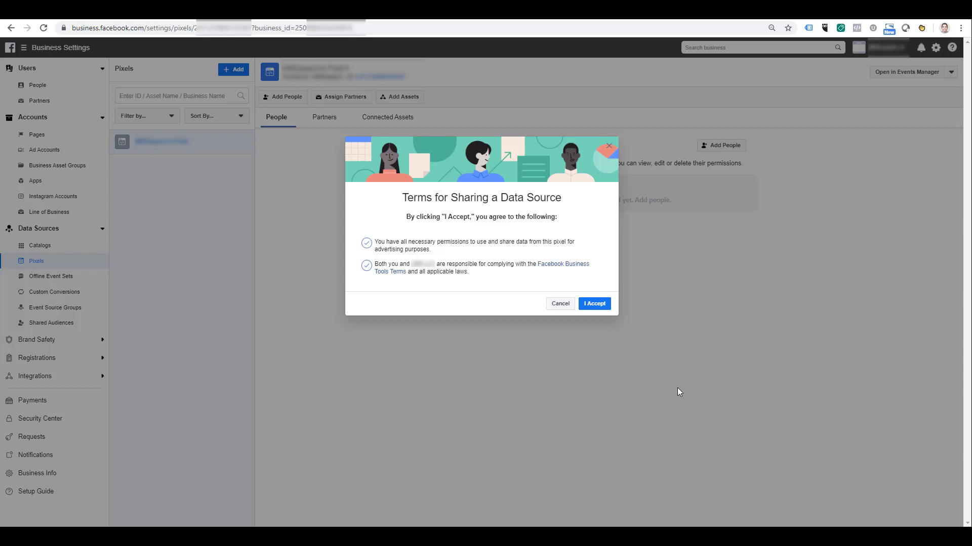
pyautogui.click(596, 304)
pyautogui.click(596, 303)
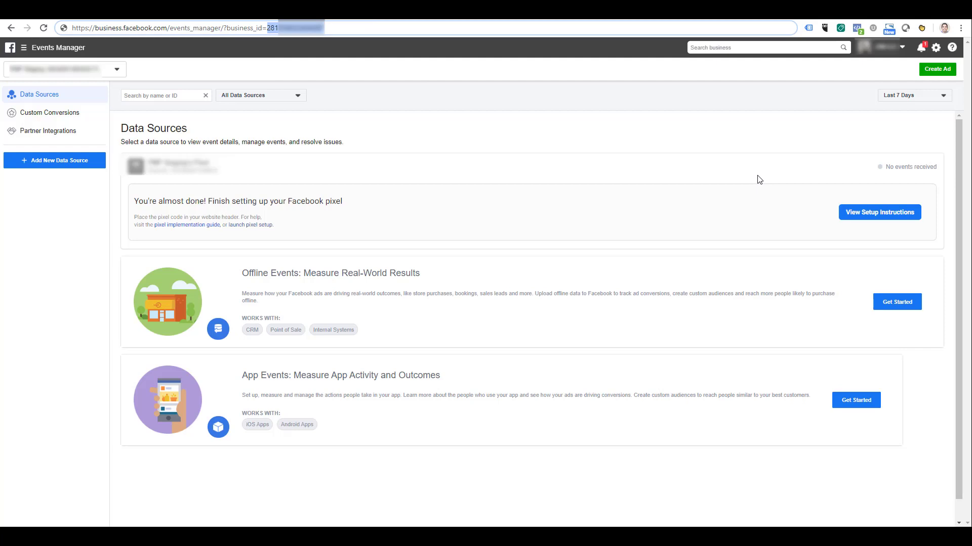
# Accept the partnership request from the Business notifications, agreeing to the data sharing terms.
pyautogui.click(921, 48)
pyautogui.click(780, 88)
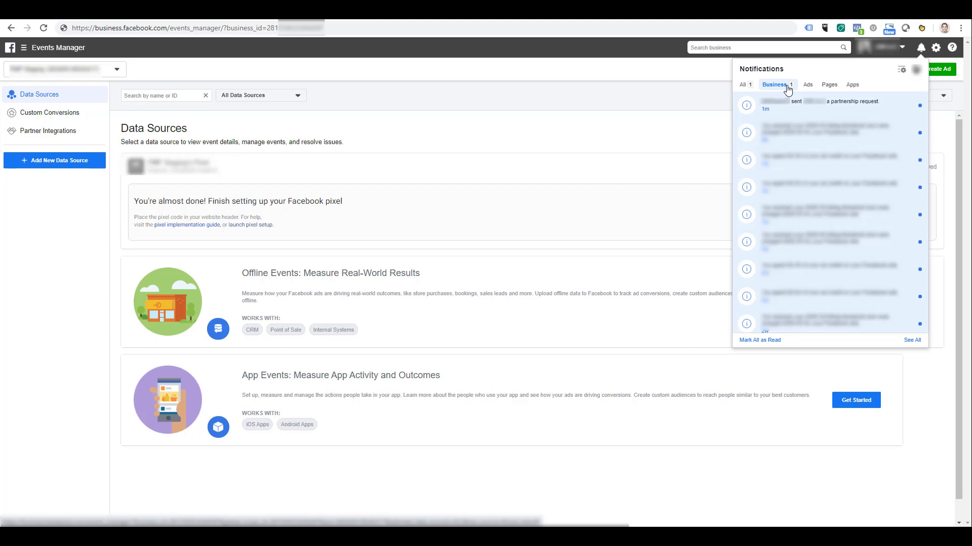
pyautogui.click(854, 109)
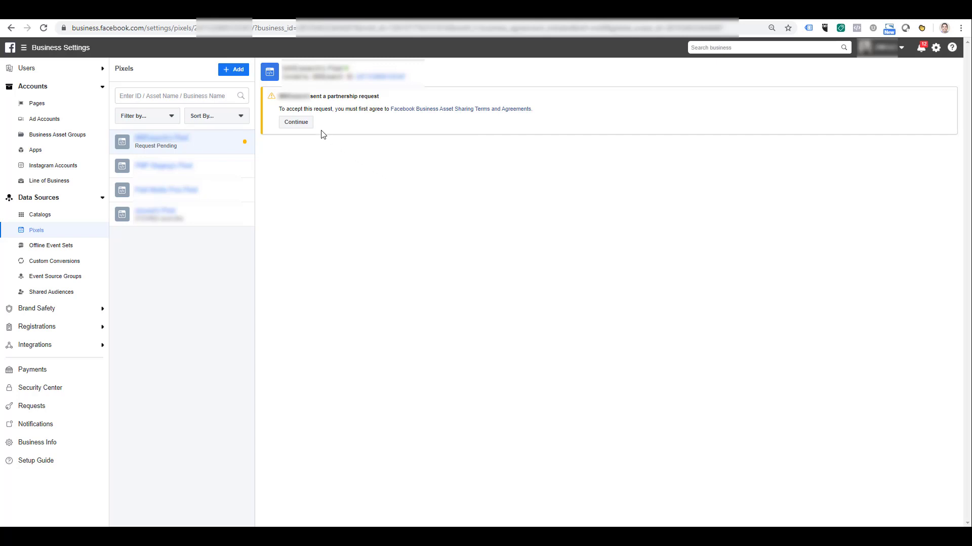
pyautogui.click(305, 124)
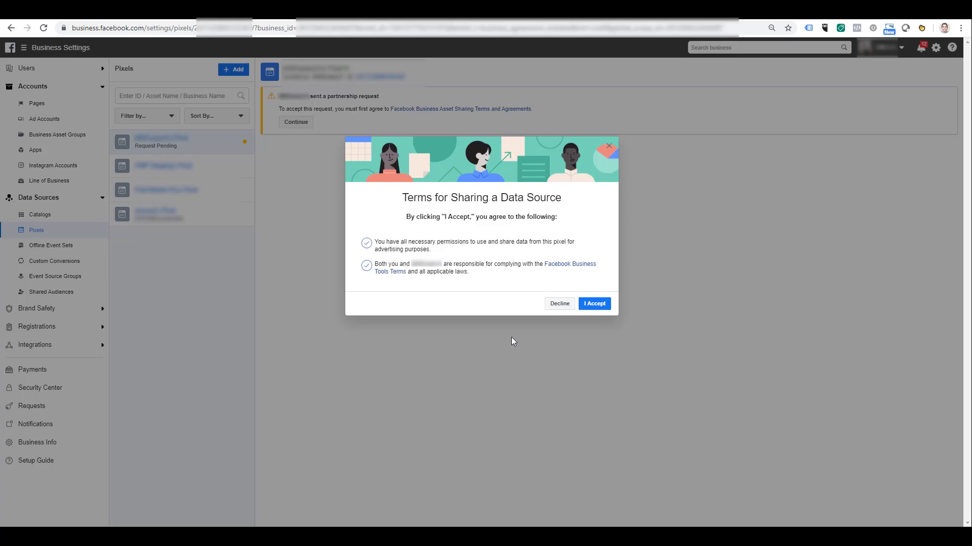
pyautogui.click(601, 304)
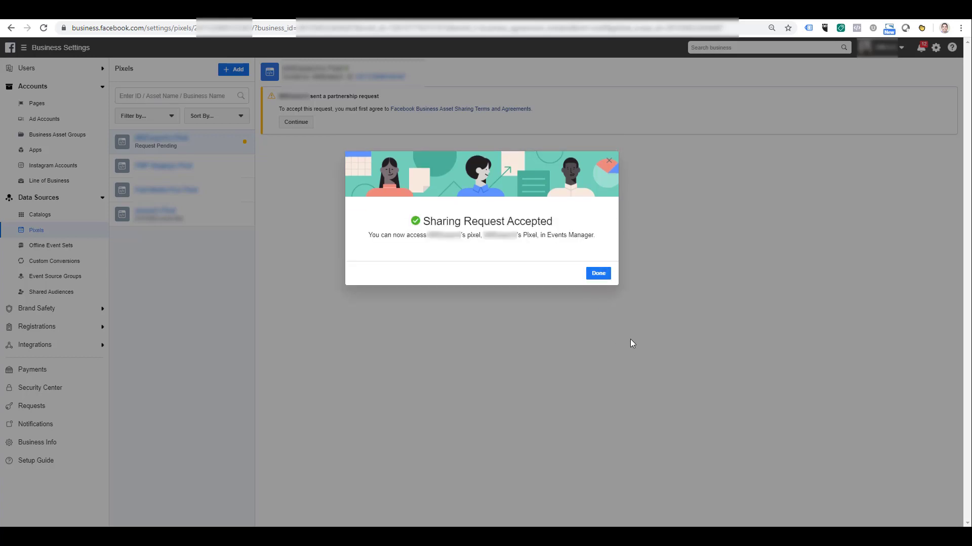
pyautogui.click(597, 274)
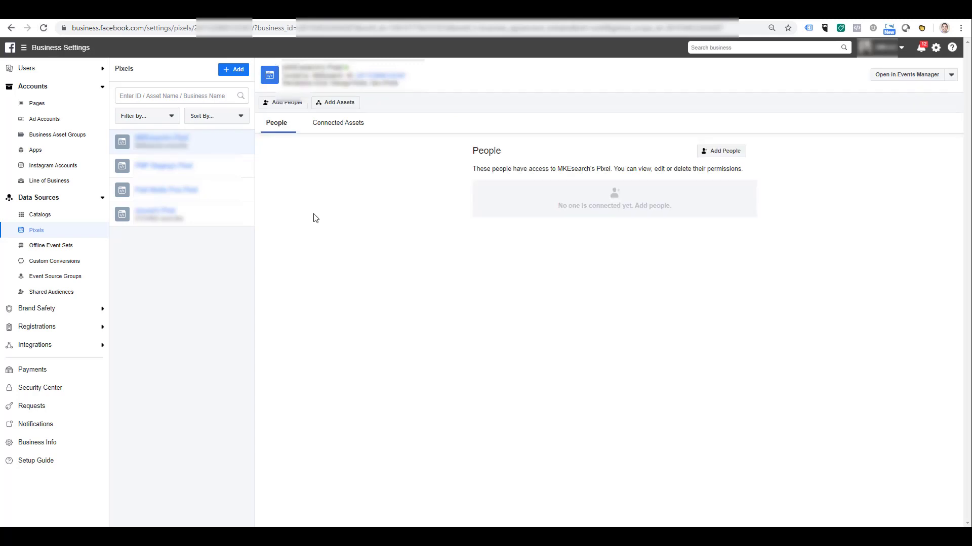
# Assign a team member to the shared pixel with Manage Pixel permission.
pyautogui.click(730, 153)
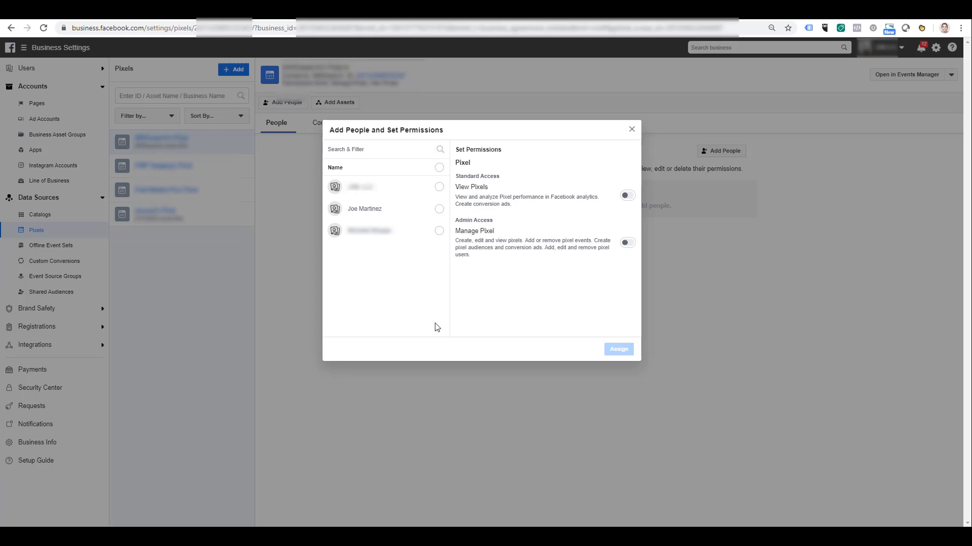
pyautogui.click(431, 210)
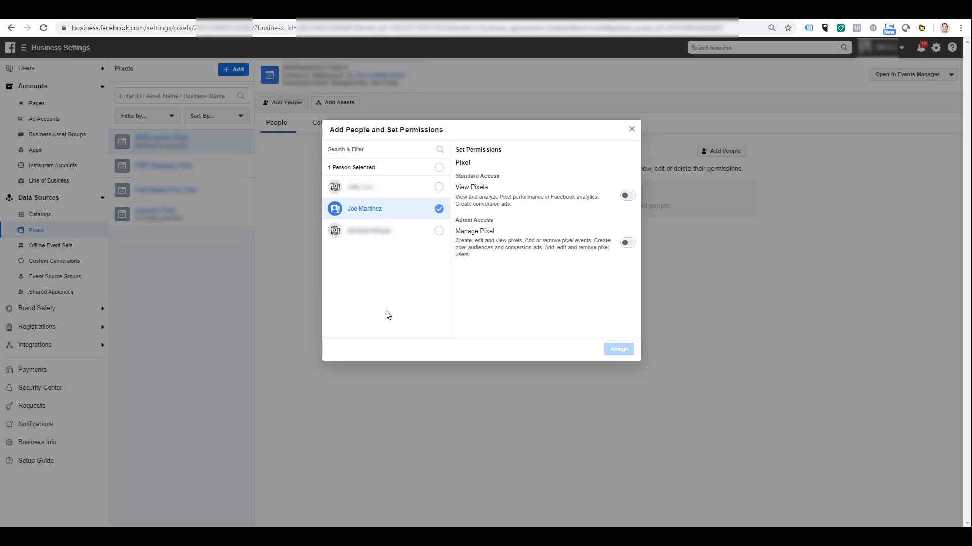
pyautogui.click(628, 196)
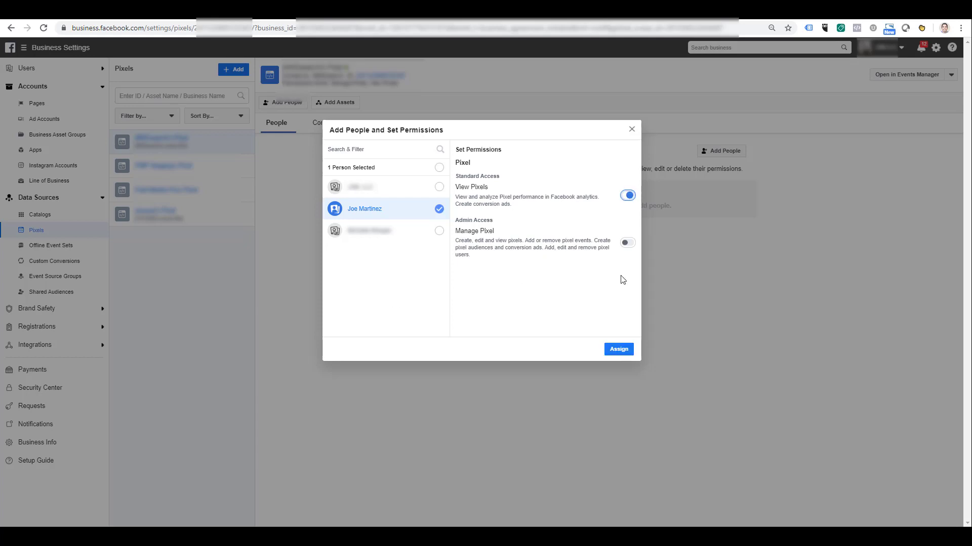
pyautogui.click(627, 195)
pyautogui.click(628, 243)
pyautogui.click(623, 351)
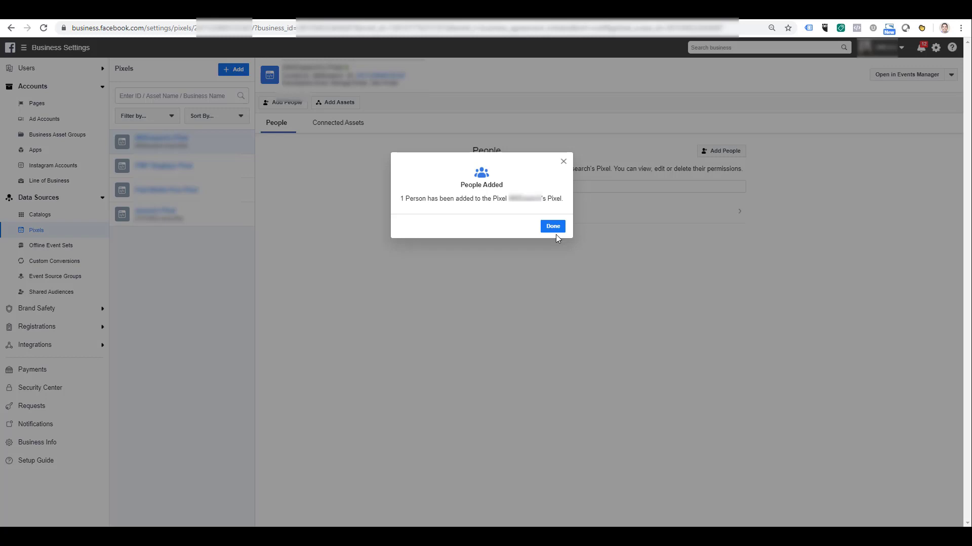
pyautogui.click(553, 227)
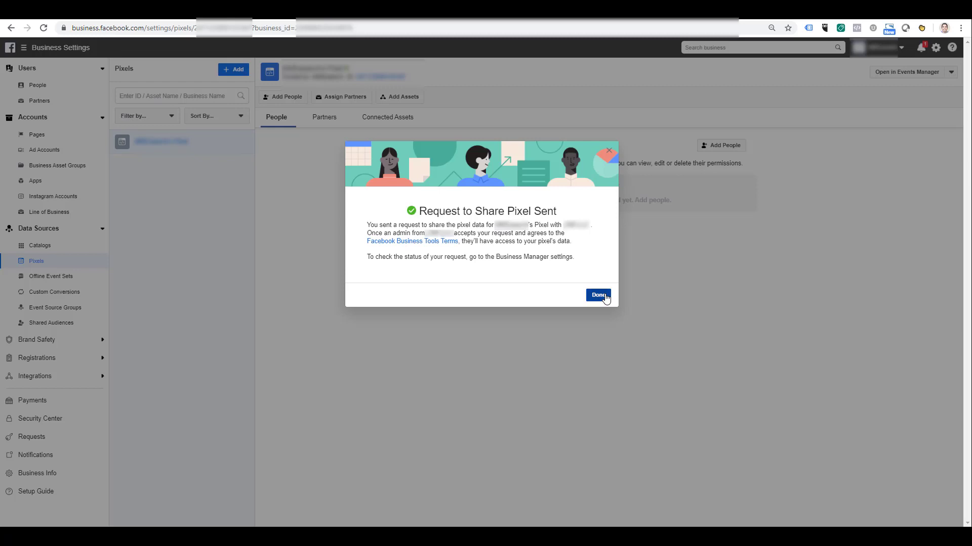
# Dismiss the Request Sent dialog and show the pixel's Partners tab listing the partner business.
pyautogui.click(597, 295)
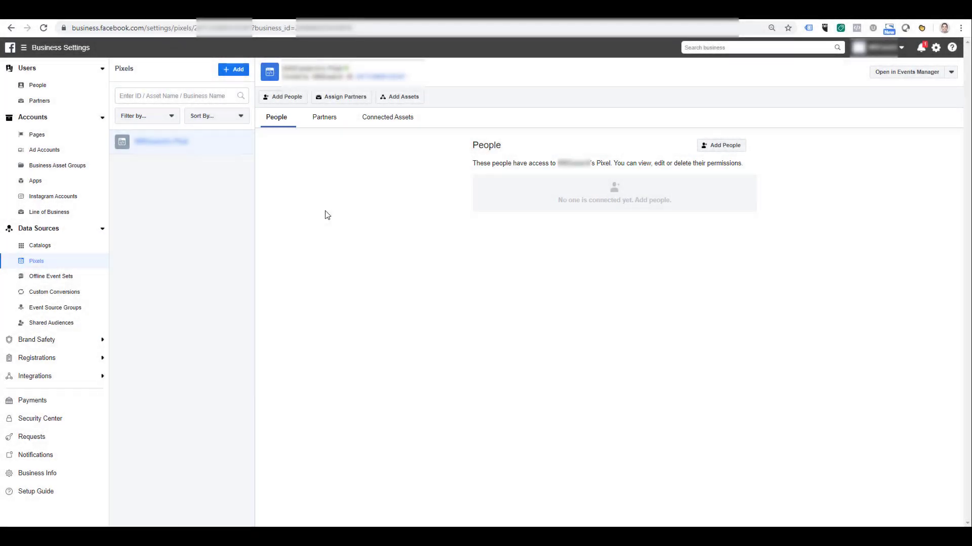
pyautogui.click(325, 122)
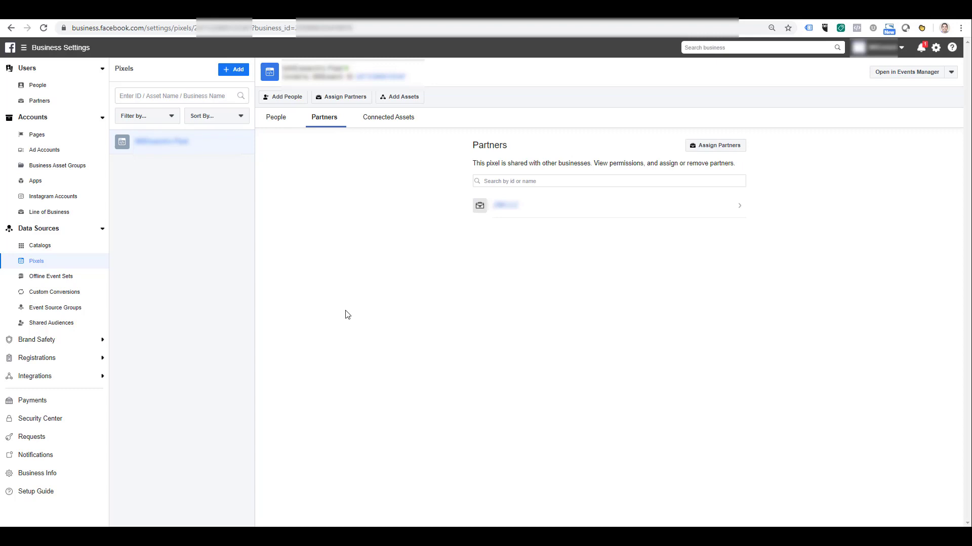